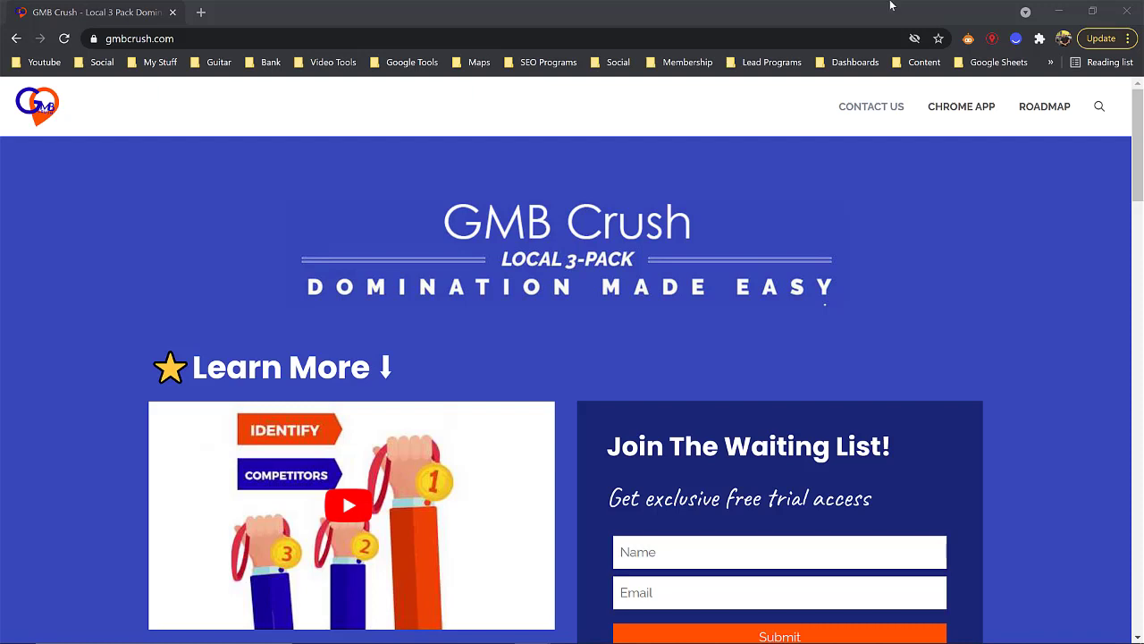
- Scroll down through the gmbcrush.com page
scroll(911, 168, down, 3)
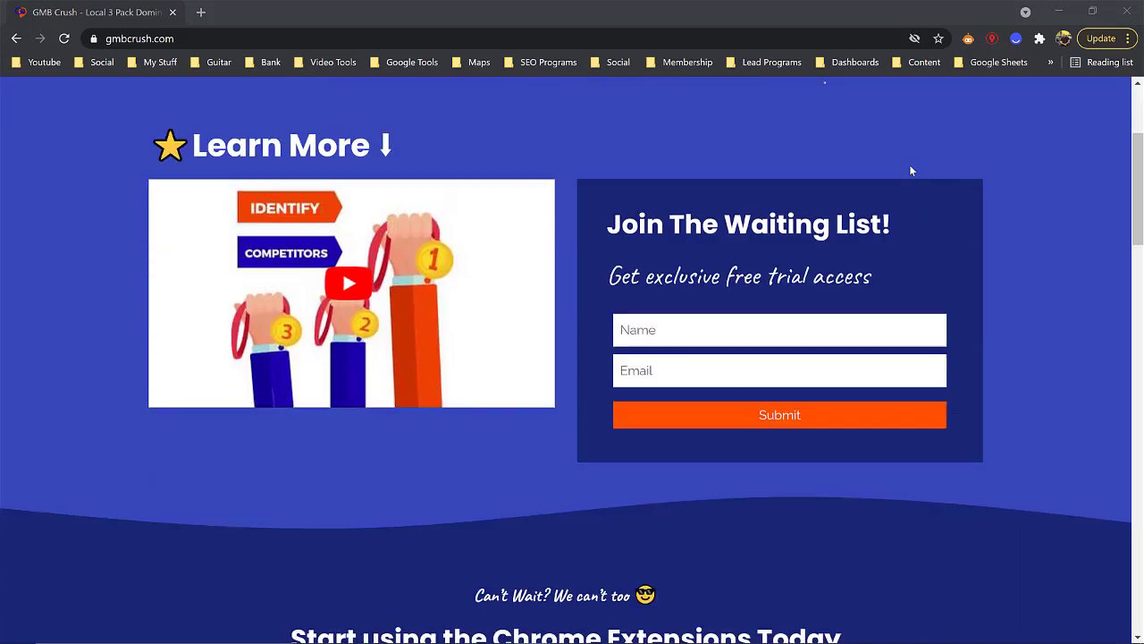
scroll(910, 170, down, 4)
scroll(910, 170, down, 2)
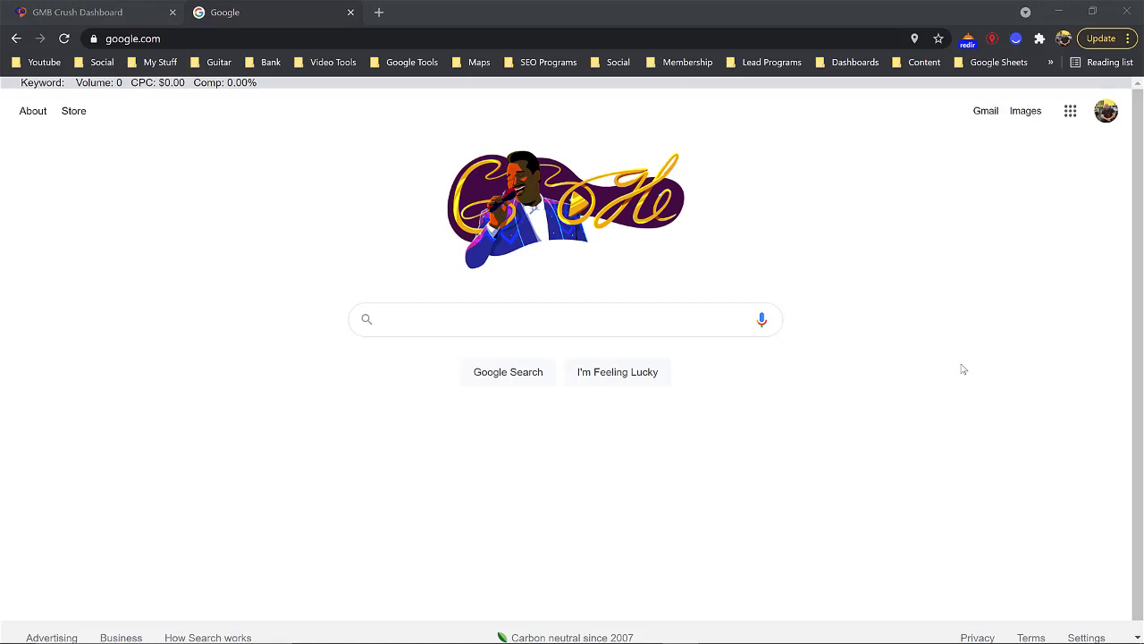
- Find the GMB Crush | GMB Audit Tool entry on Chrome's Extensions page
click(1129, 39)
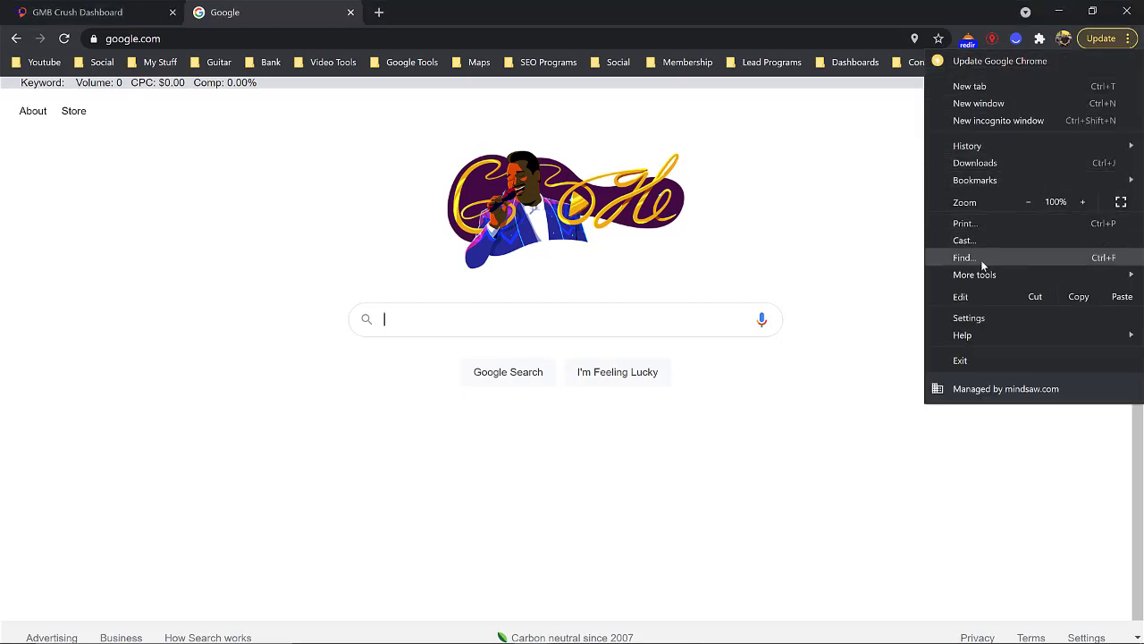
mouse_move(978, 279)
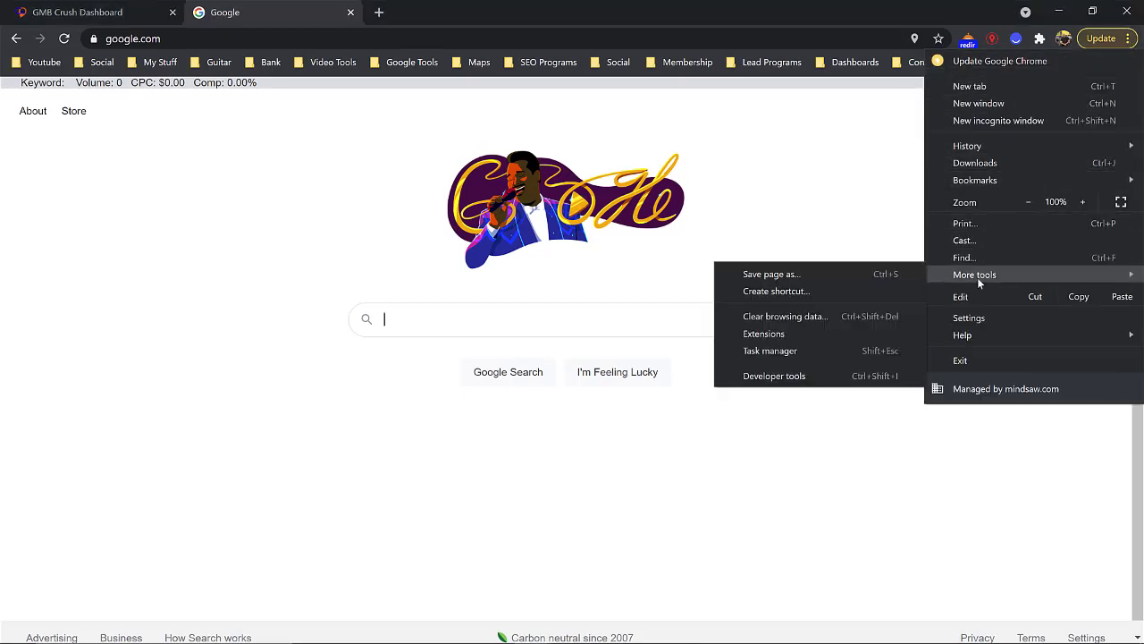
click(791, 334)
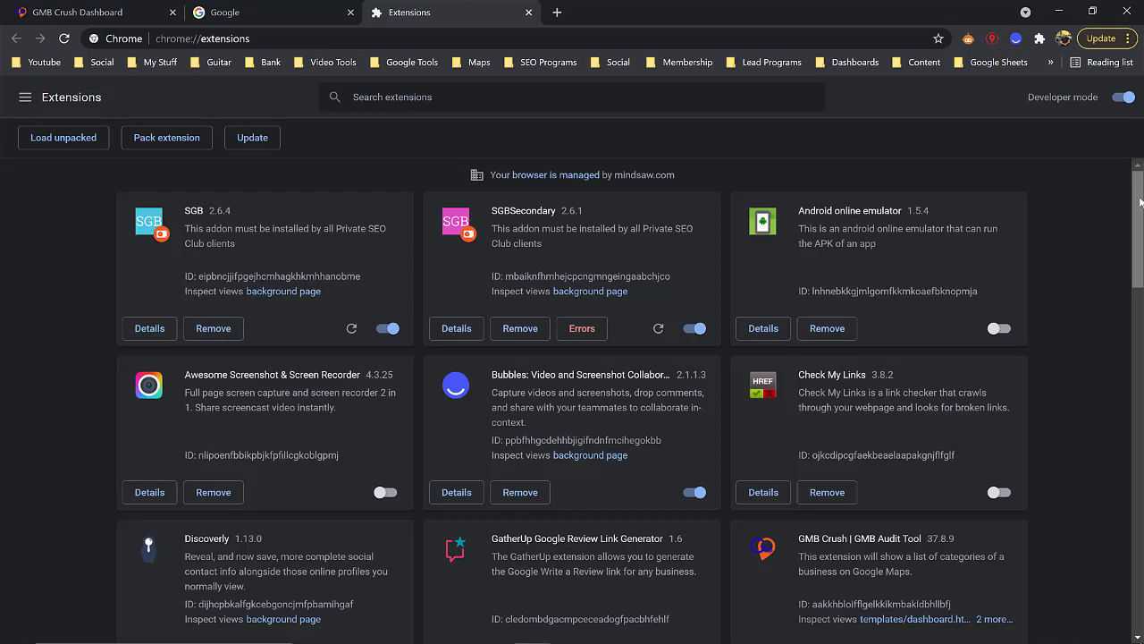
scroll(1133, 231, down, 2)
drag(1133, 230, 1113, 293)
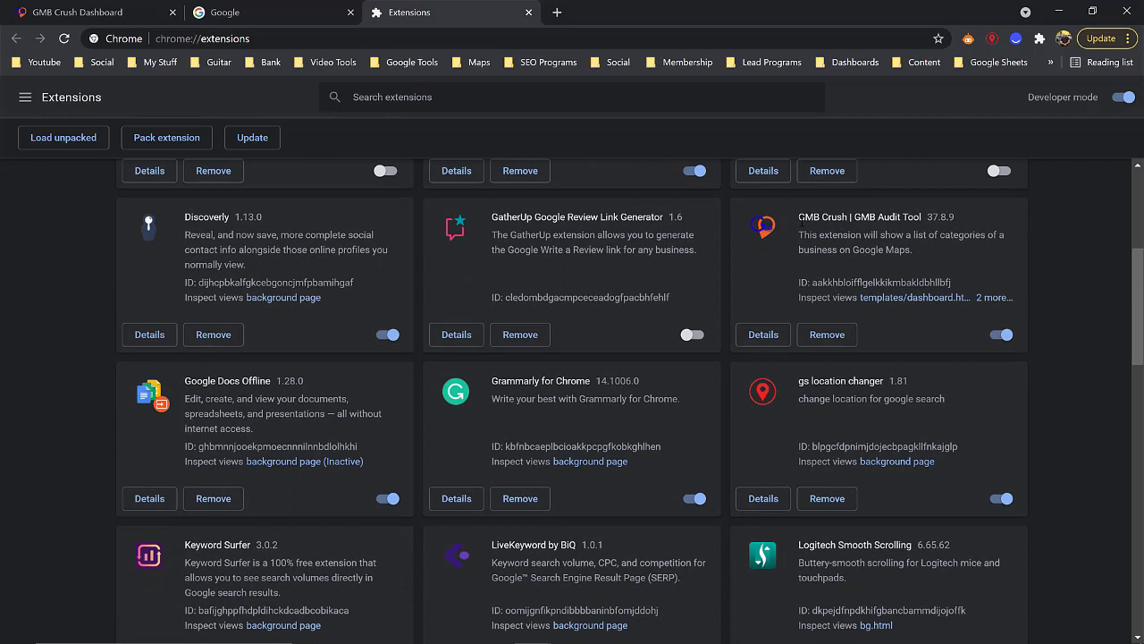
drag(798, 217, 927, 223)
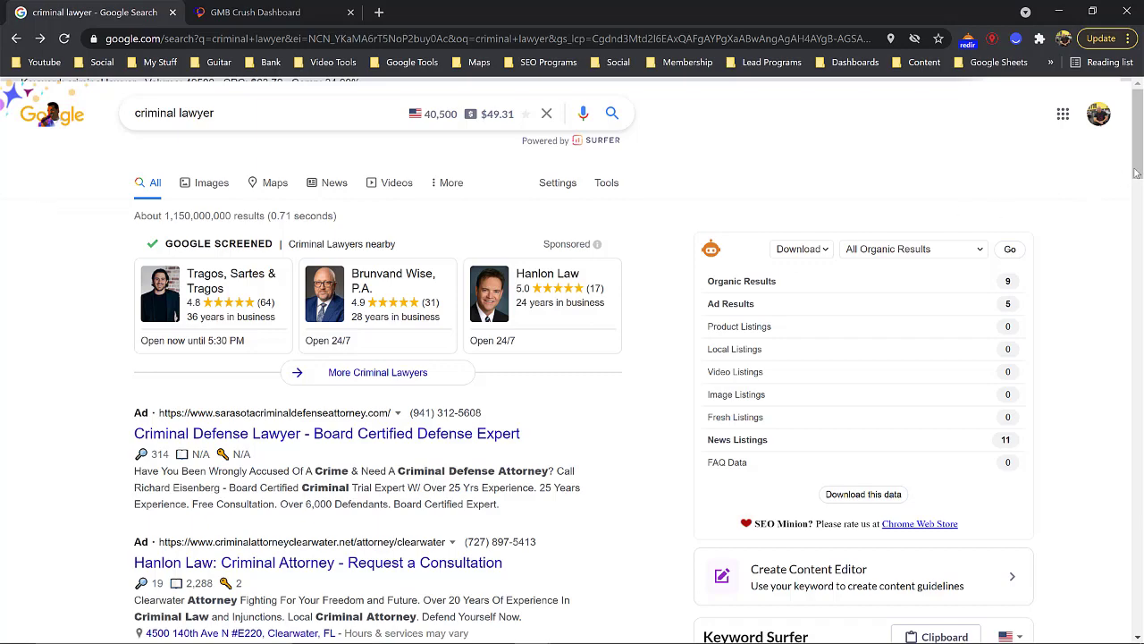
scroll(1138, 218, down, 2)
scroll(1138, 218, down, 5)
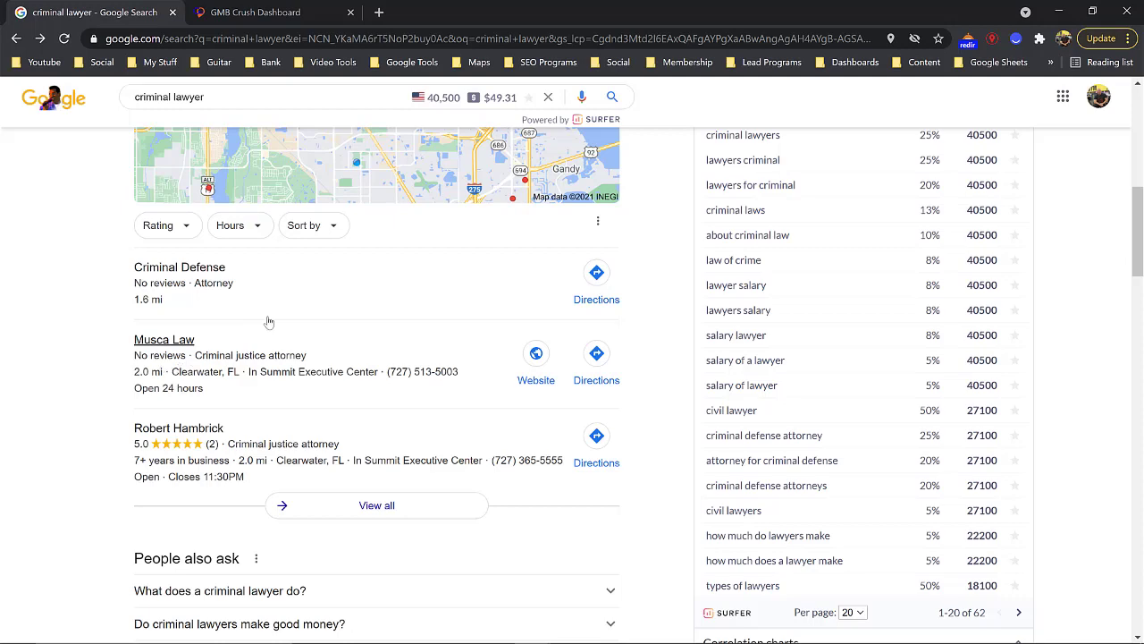
scroll(329, 329, up, 7)
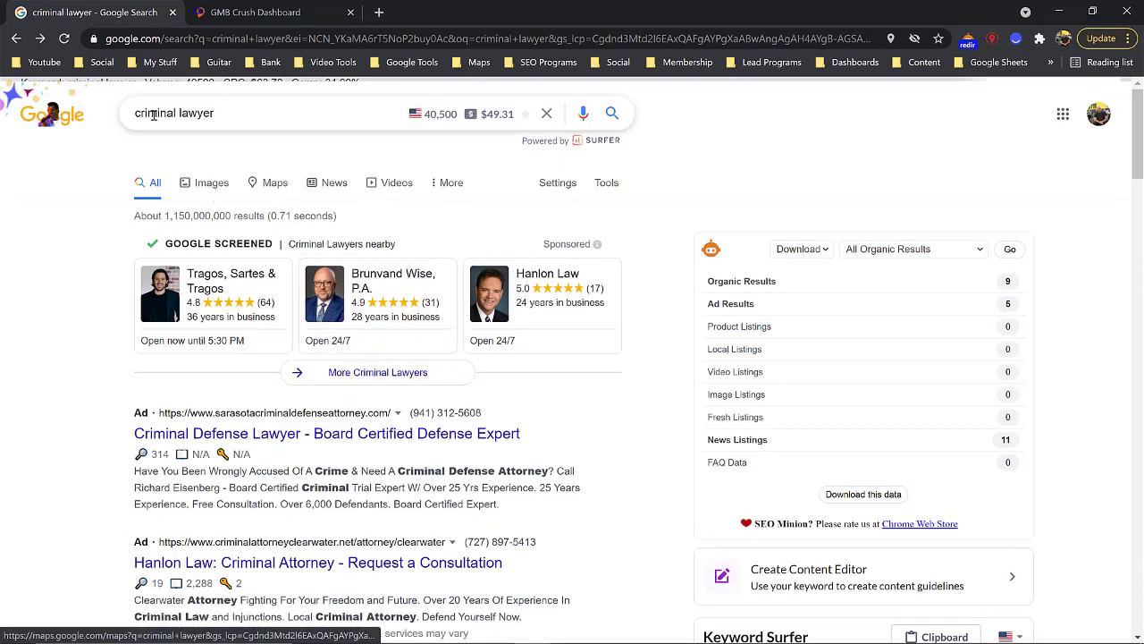
- Show the criminal lawyer results on the map and open the Musca Law listing
click(276, 184)
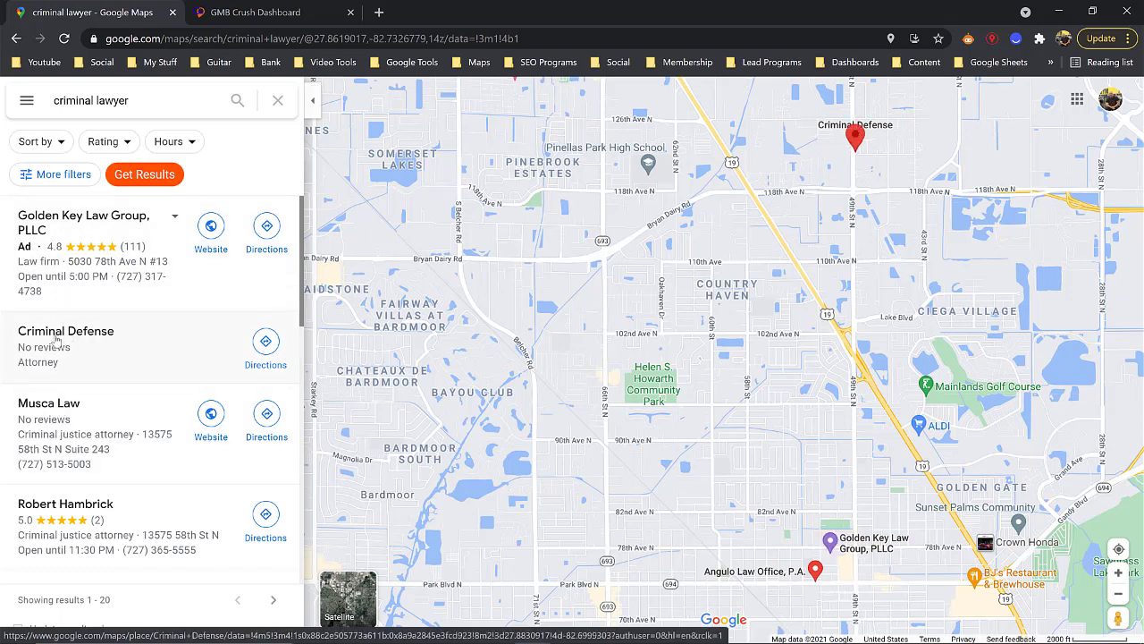
click(47, 405)
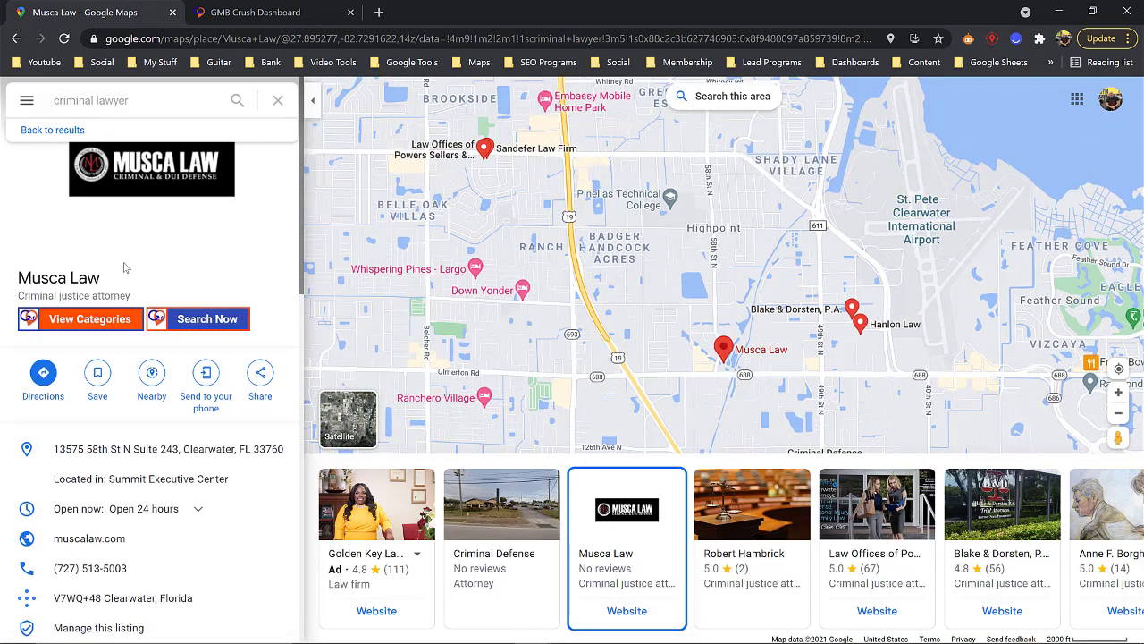
- Show Musca Law's GMB Crush categories: Criminal justice attorney and Attorney
click(106, 323)
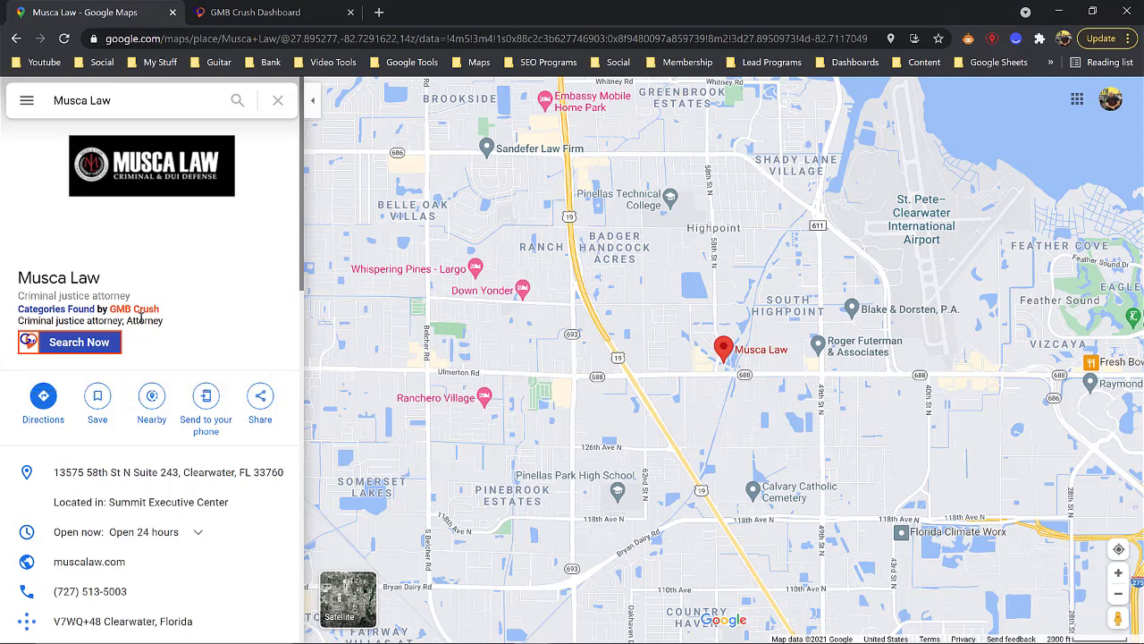
drag(129, 319, 176, 325)
click(172, 327)
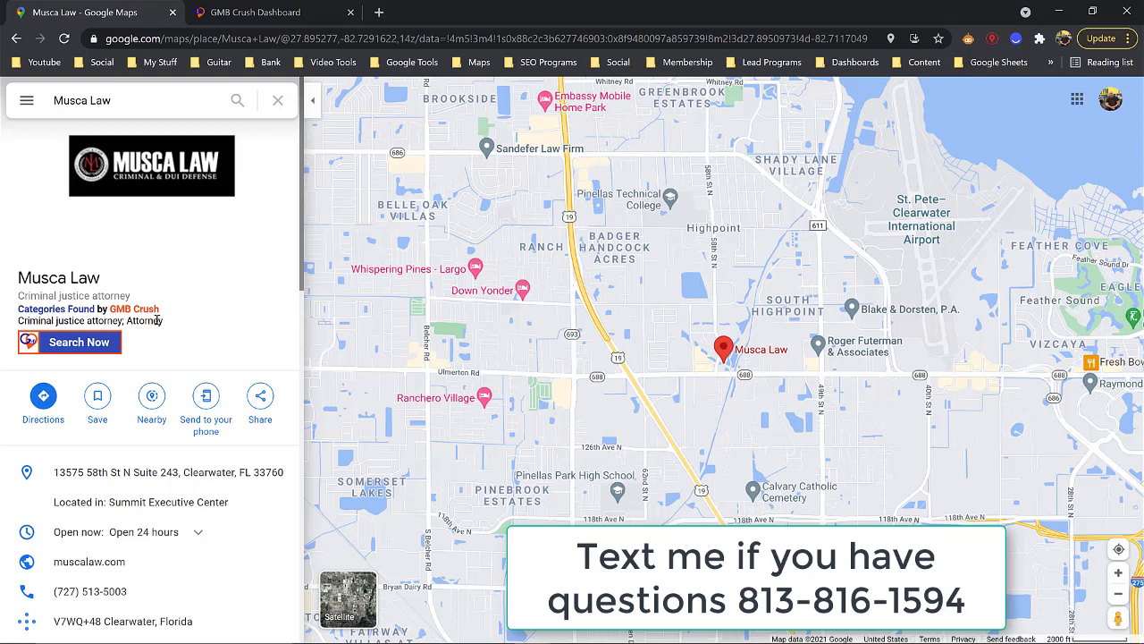
drag(124, 320, 56, 320)
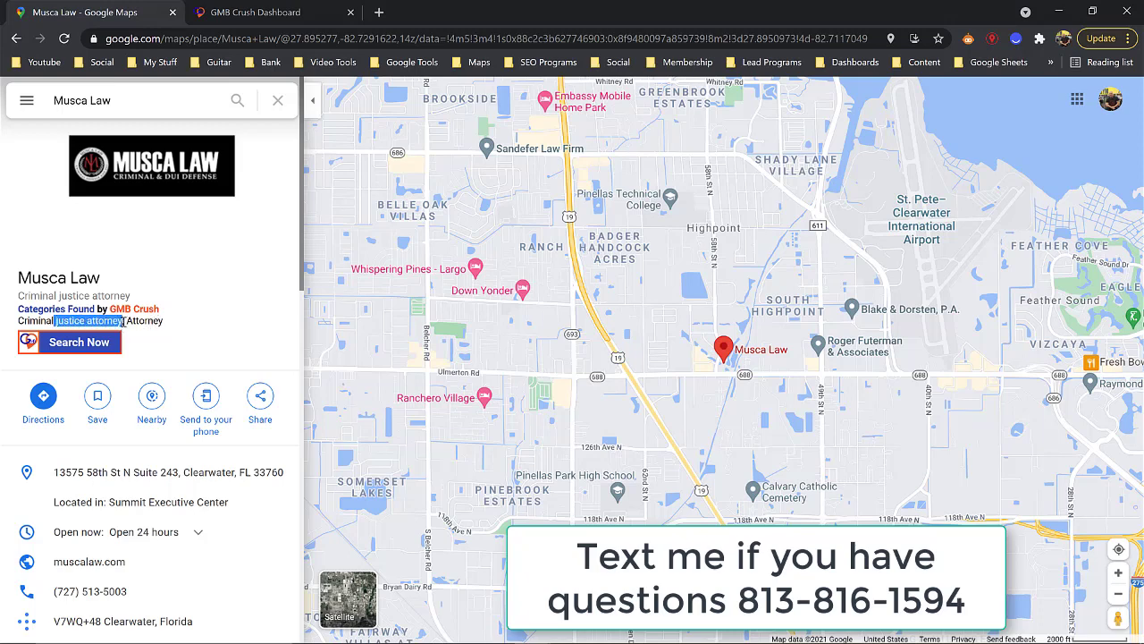
drag(124, 320, 18, 326)
drag(166, 326, 126, 320)
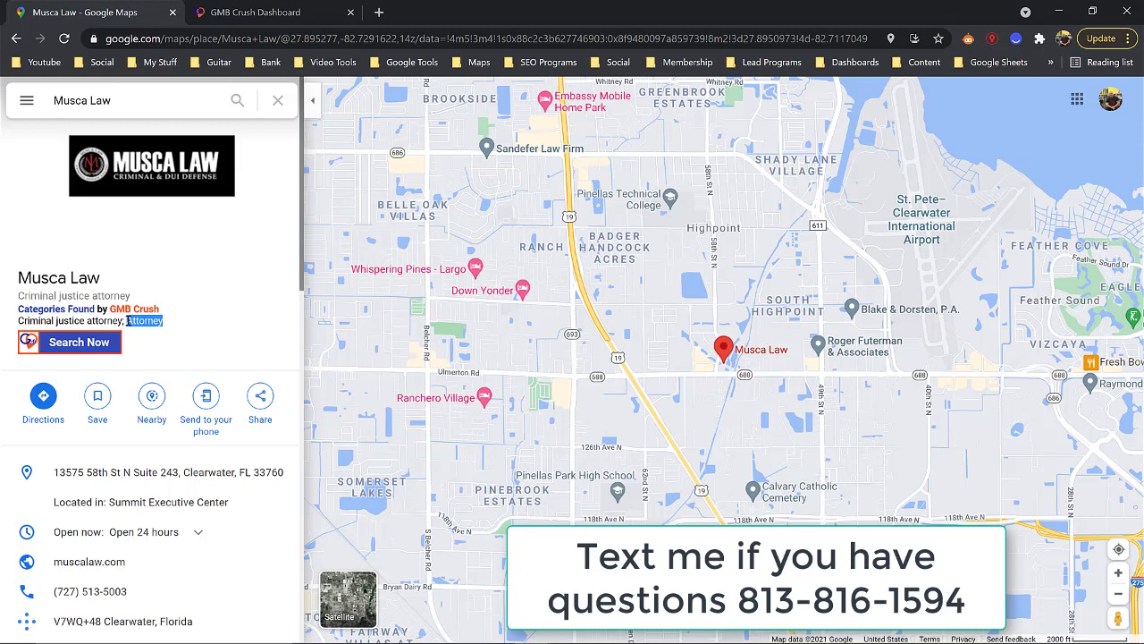
click(169, 329)
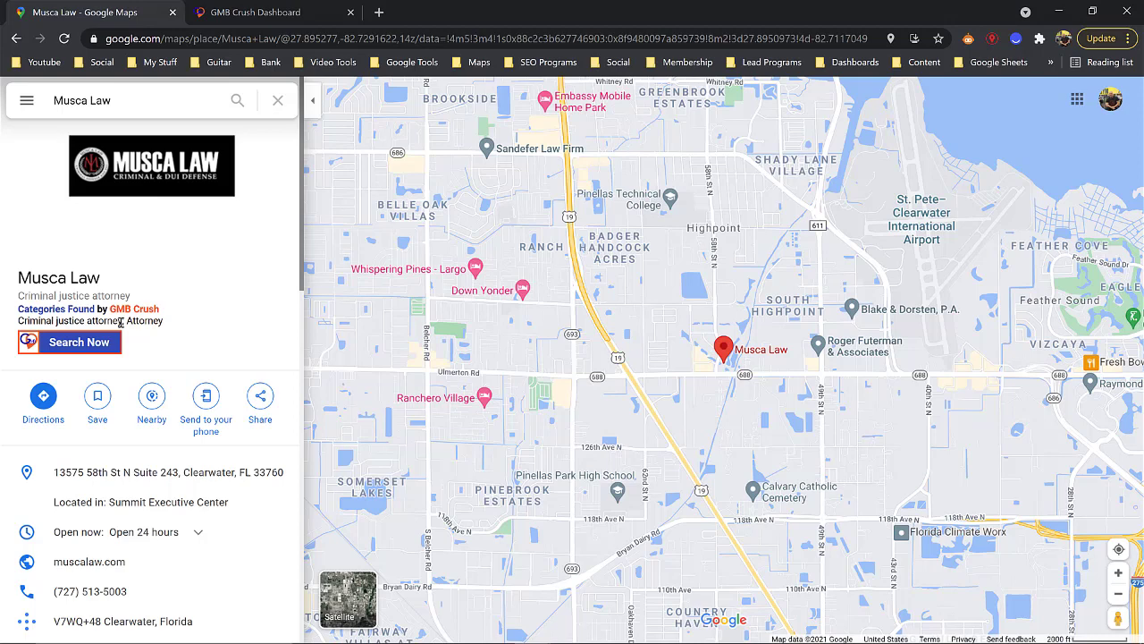
drag(123, 322, 17, 323)
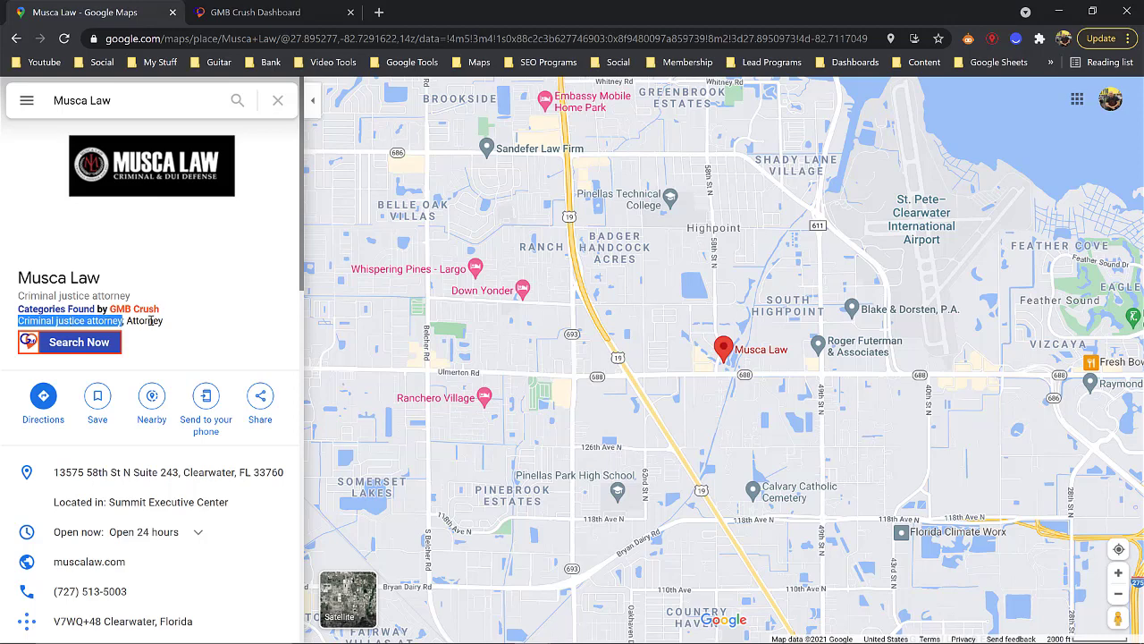
click(152, 320)
drag(168, 326, 127, 324)
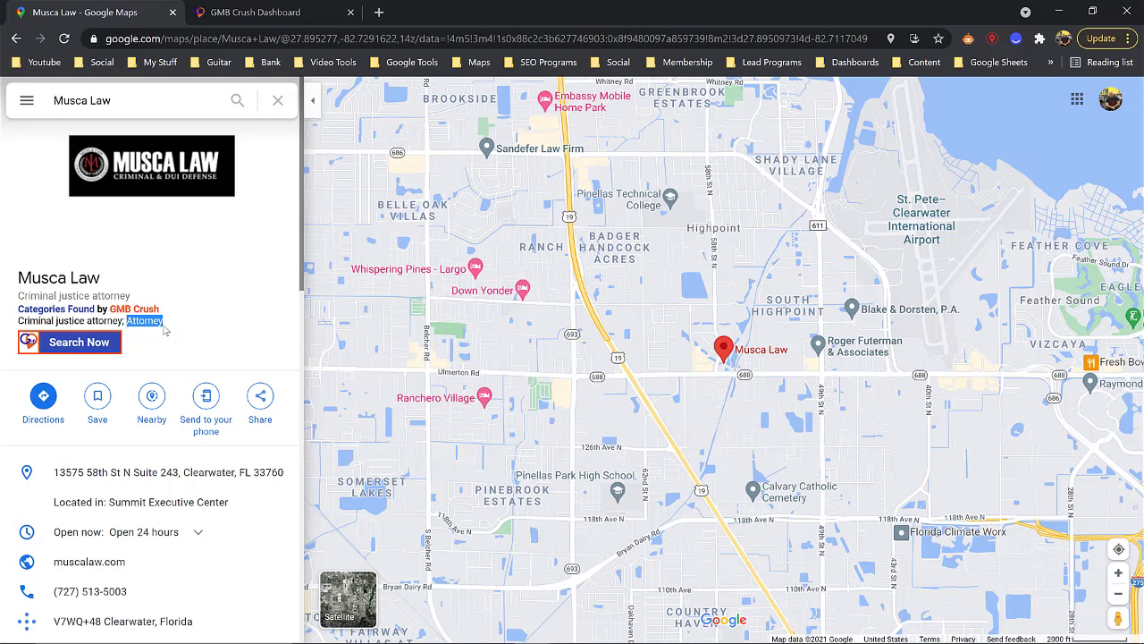
click(193, 339)
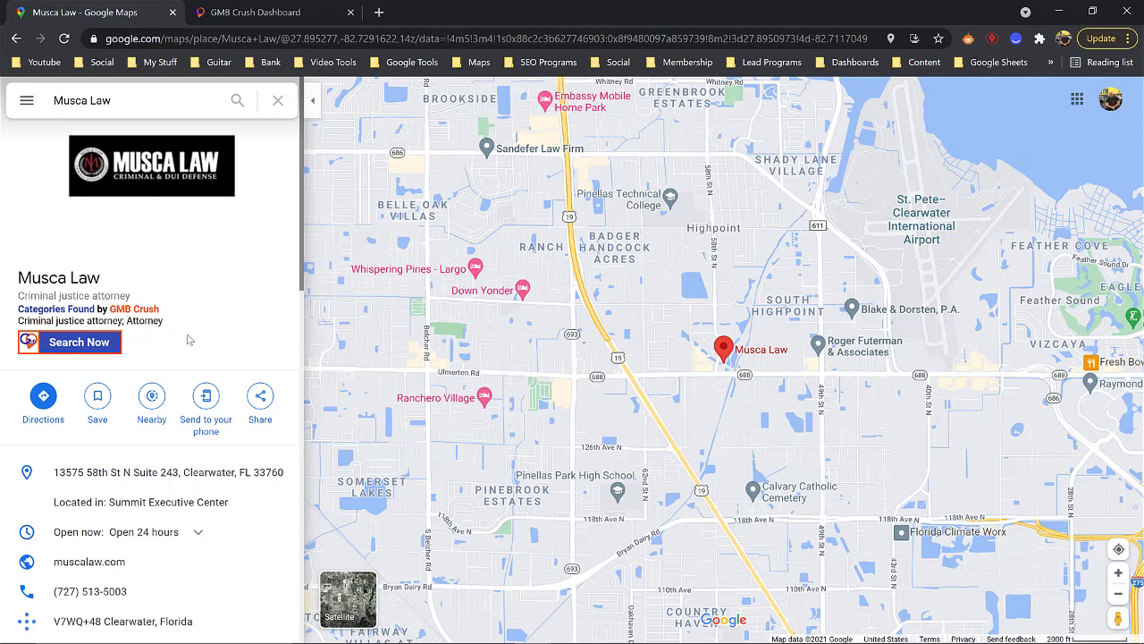
- Load Musca Law's Google posts via GMB Crush and scroll back to January 2019
click(92, 345)
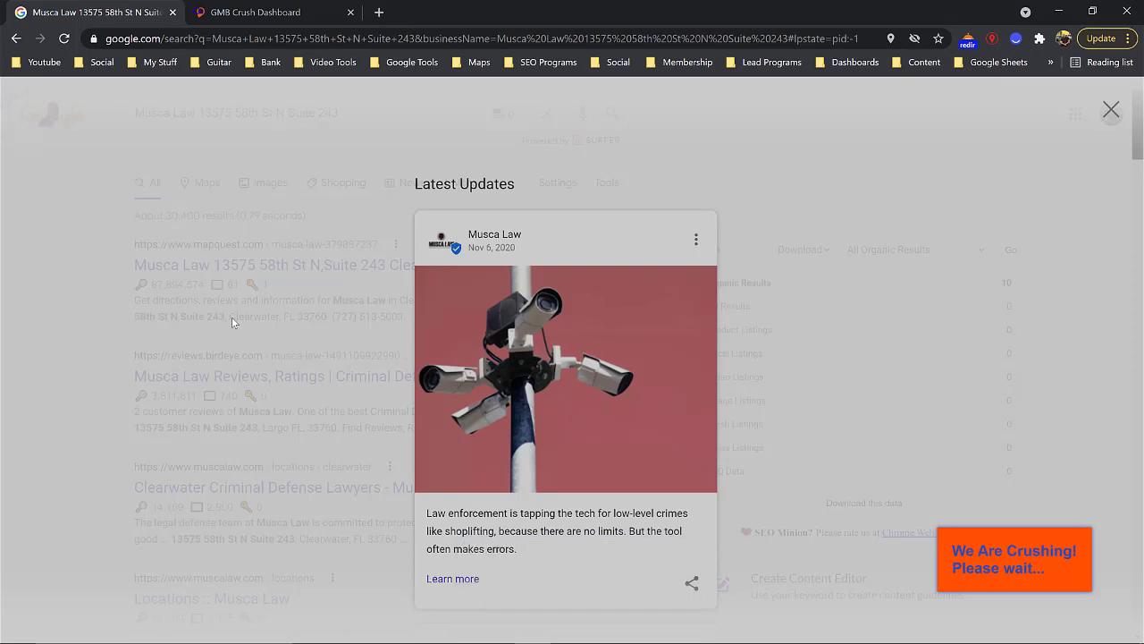
scroll(231, 316, down, 5)
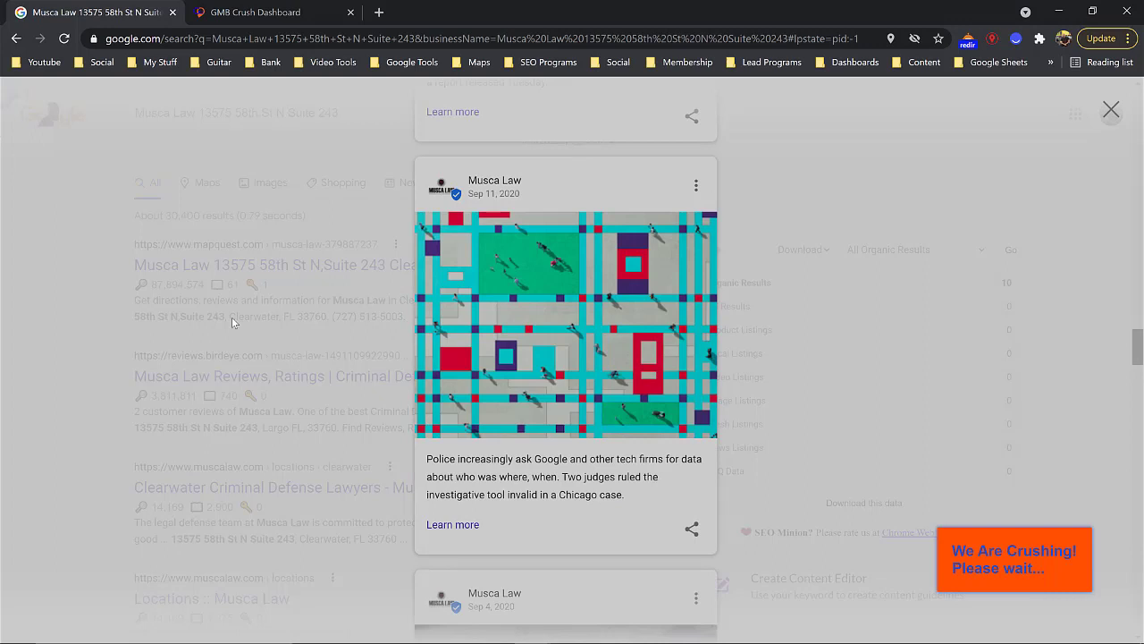
scroll(709, 200, down, 5)
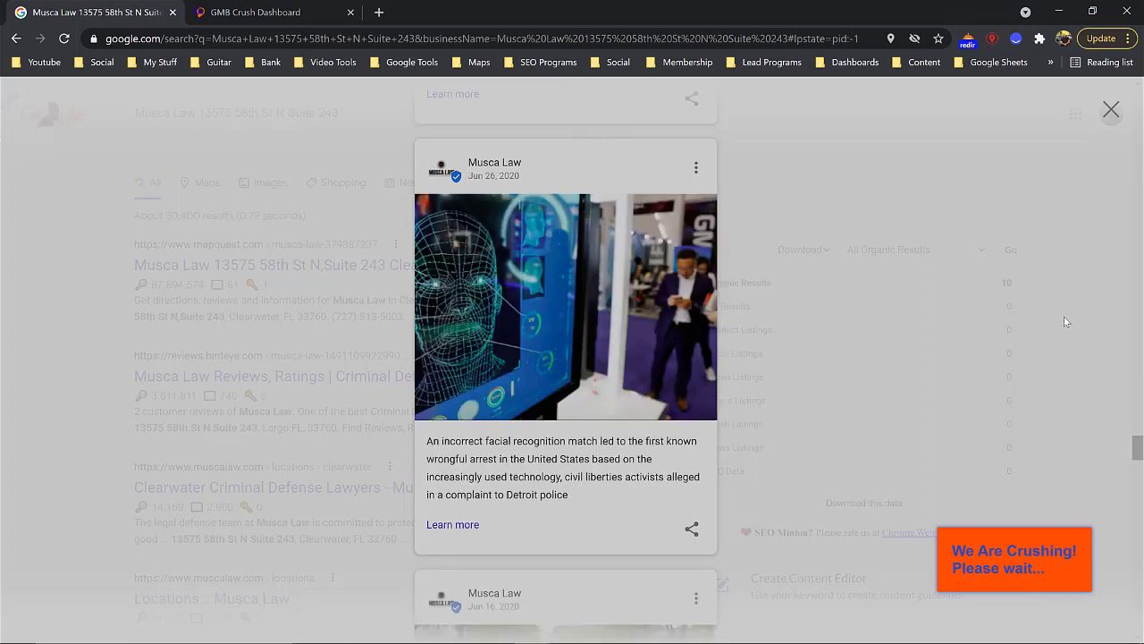
scroll(1058, 319, down, 10)
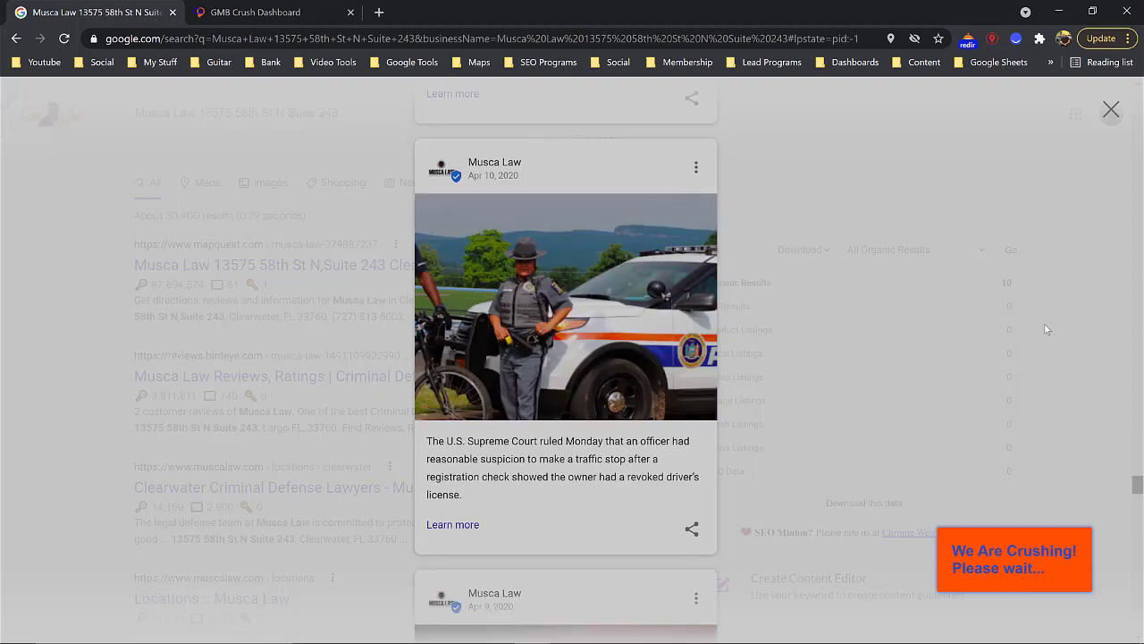
scroll(1044, 330, down, 10)
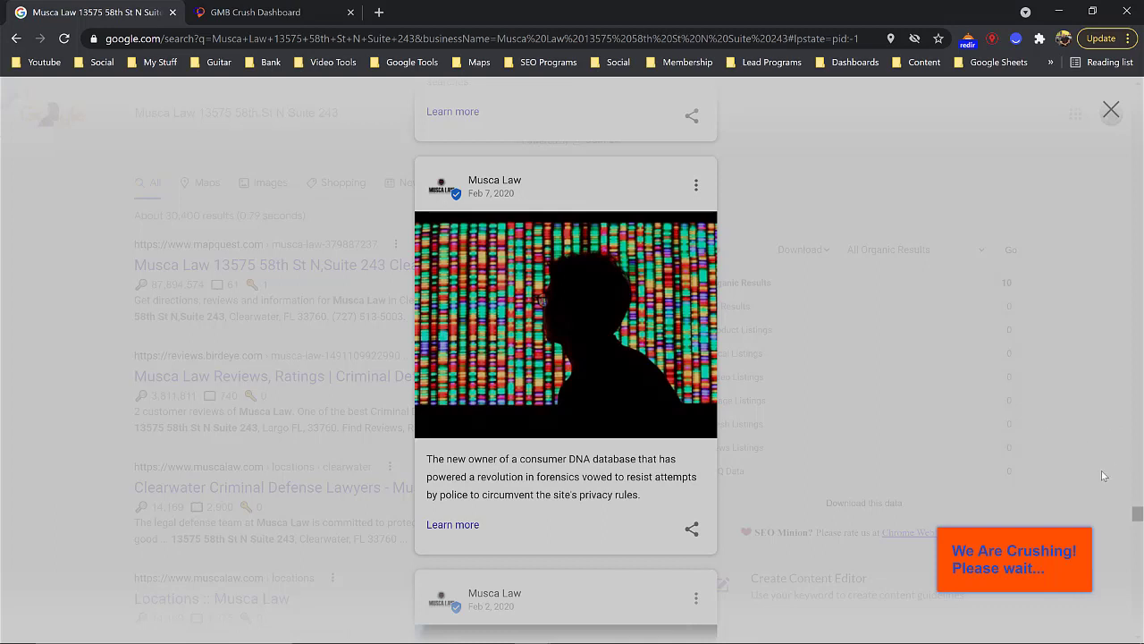
scroll(1101, 470, down, 10)
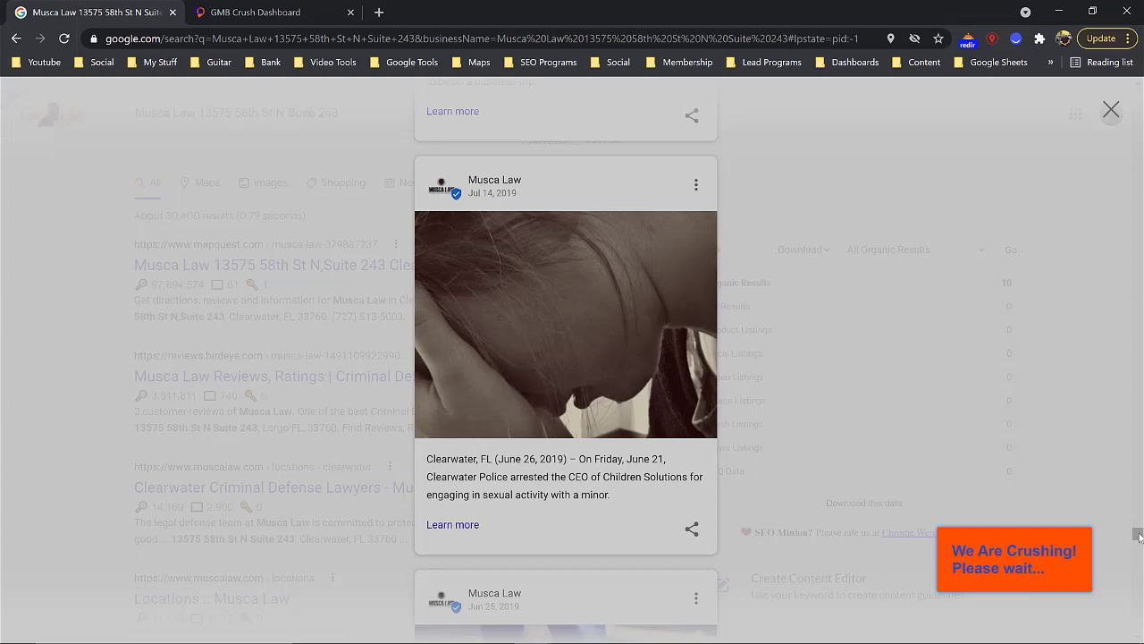
scroll(1140, 535, down, 10)
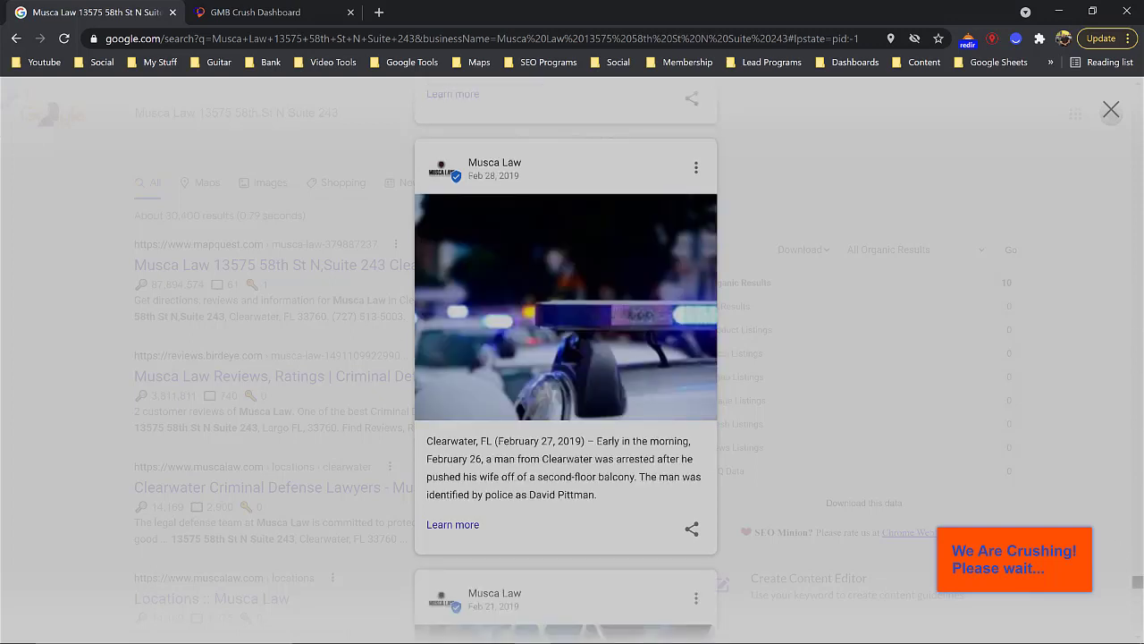
scroll(1137, 582, down, 5)
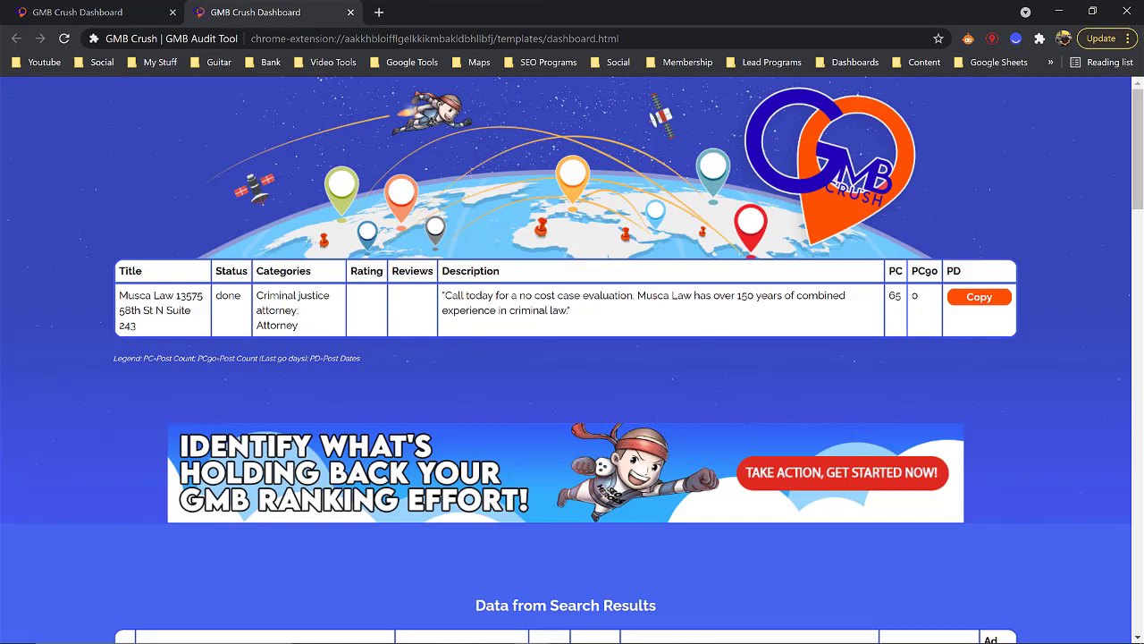
- Highlight the categories and business description in Musca Law's dashboard row
drag(1135, 211, 1133, 245)
scroll(1133, 245, down, 2)
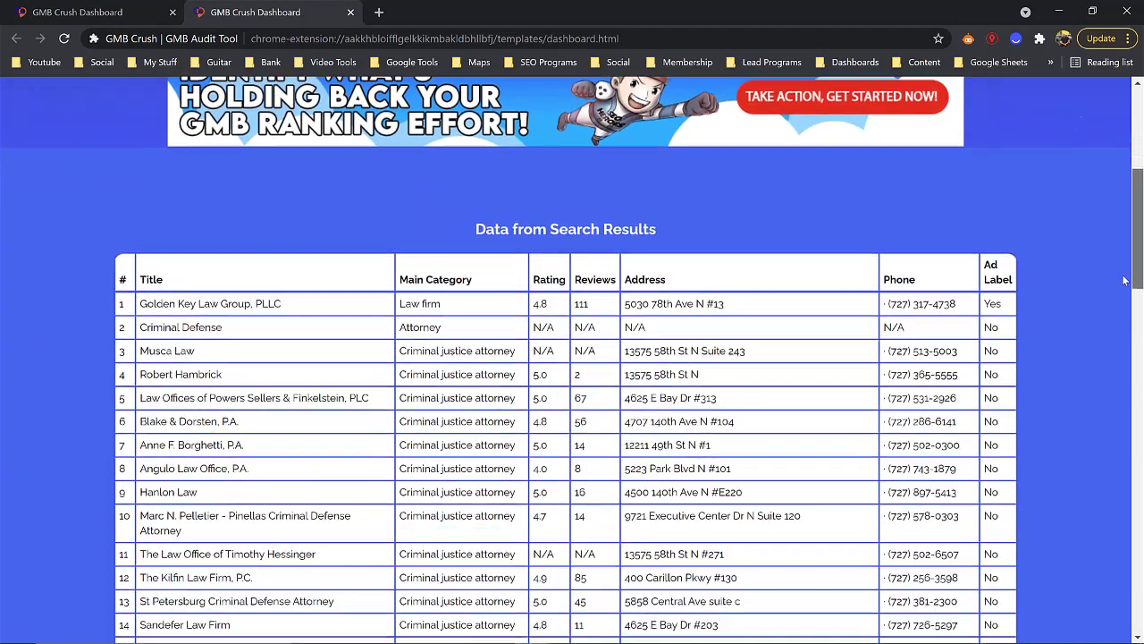
scroll(1128, 235, up, 2)
scroll(1128, 234, up, 3)
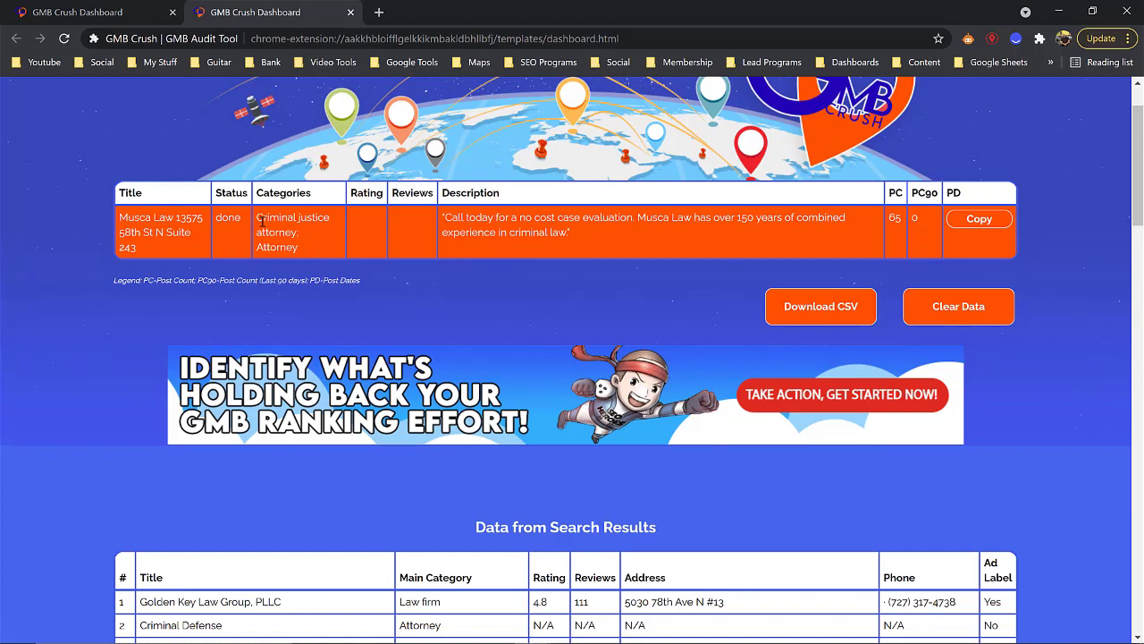
drag(259, 218, 278, 245)
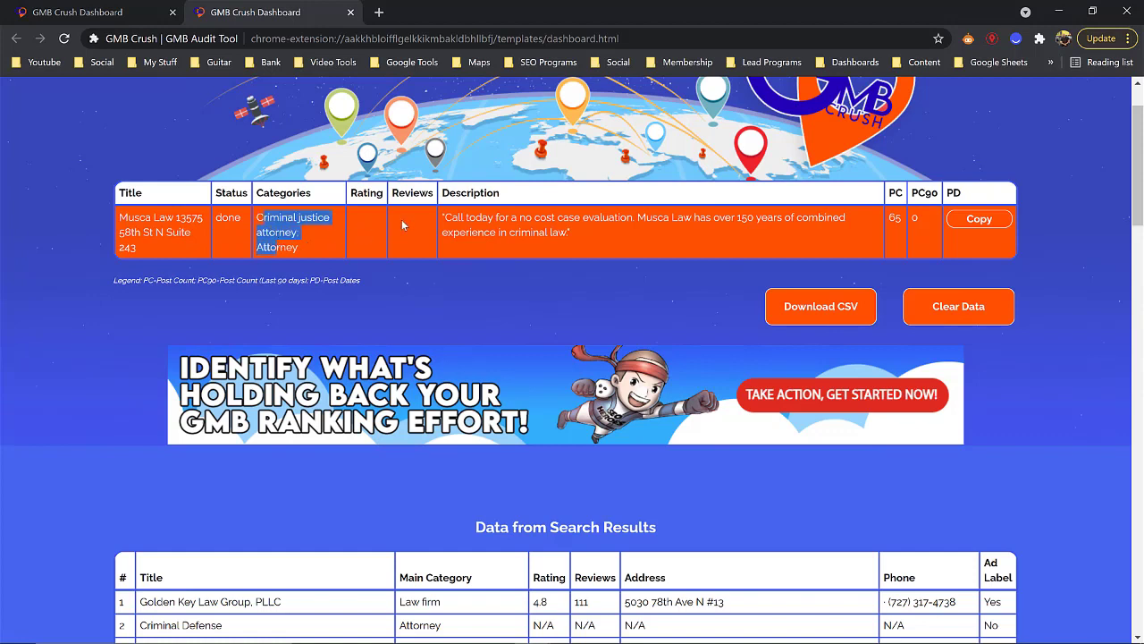
drag(446, 218, 565, 243)
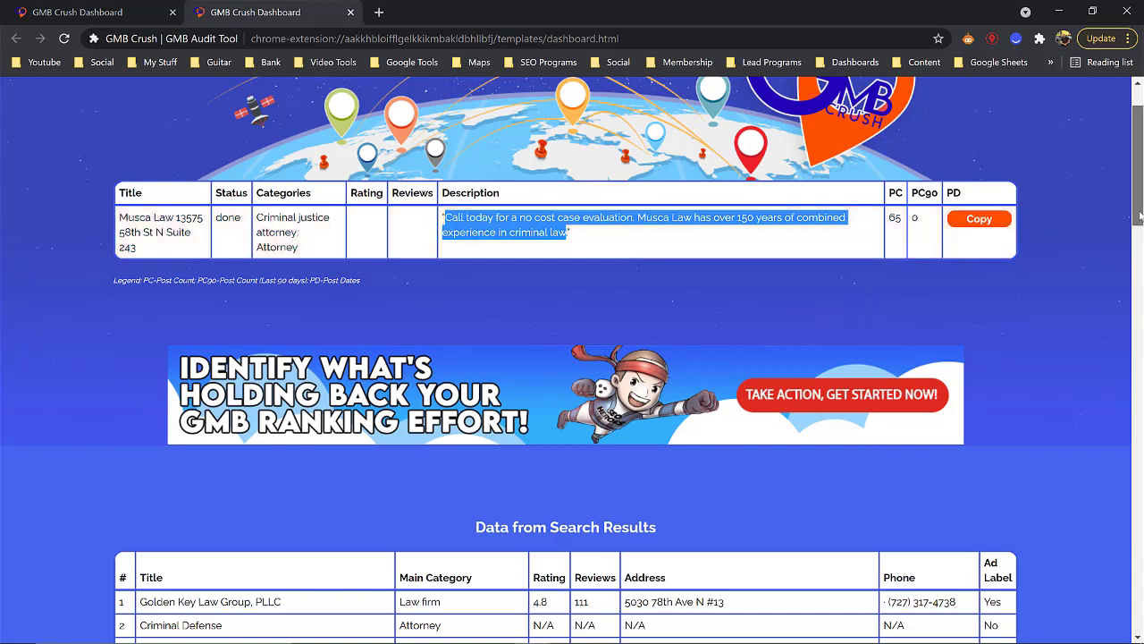
drag(1139, 218, 1105, 291)
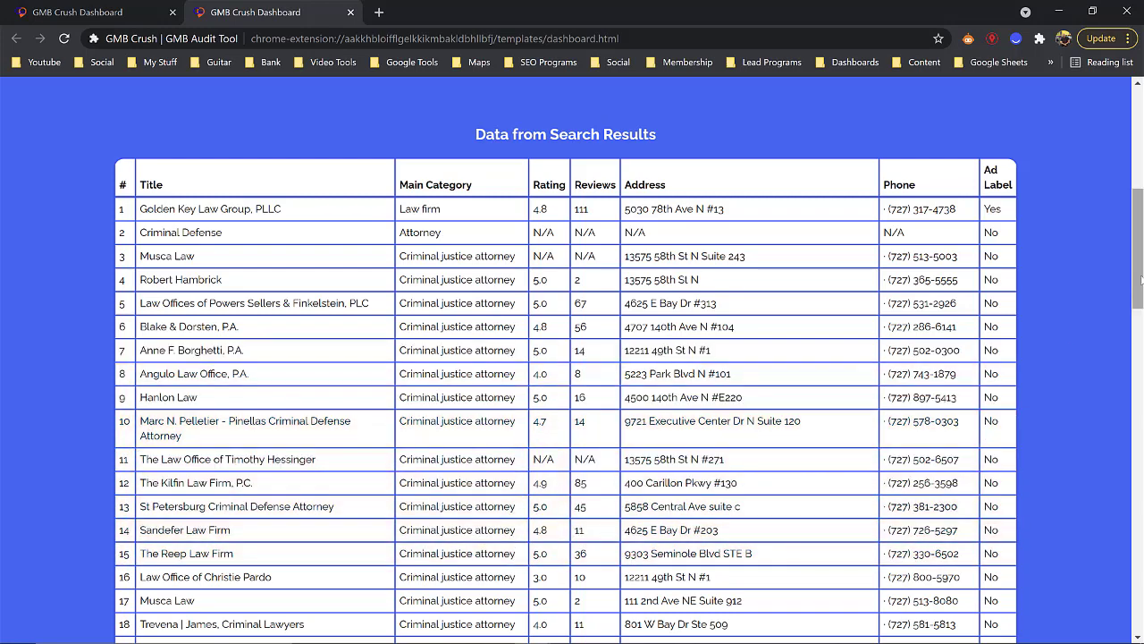
drag(1138, 279, 1120, 99)
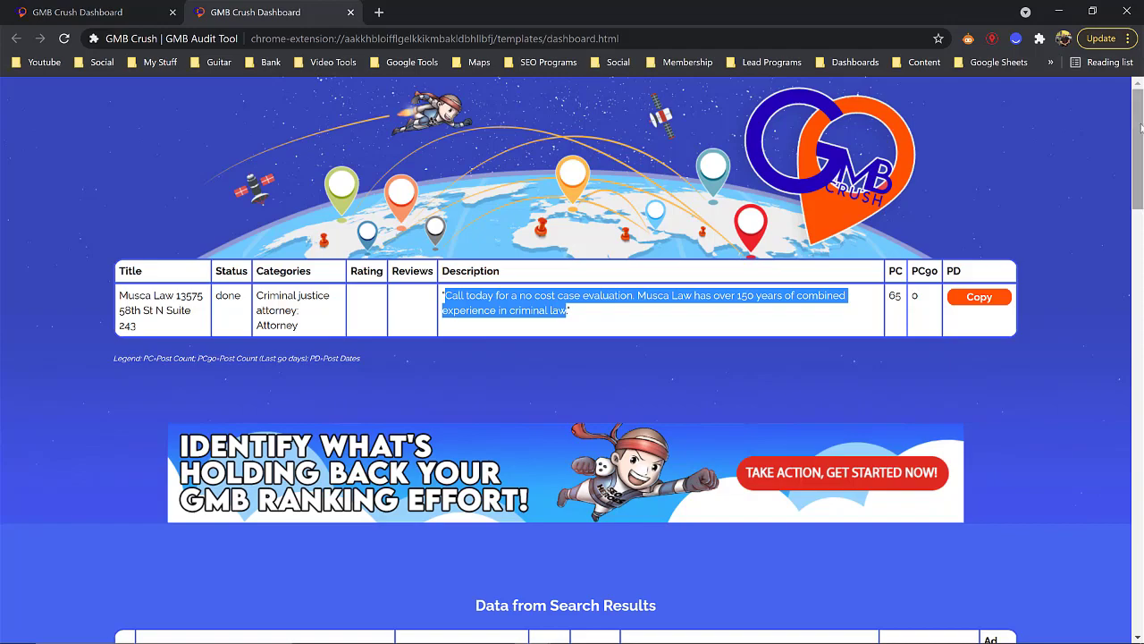
mouse_move(1141, 128)
mouse_down()
mouse_move(1102, 280)
mouse_move(1128, 114)
mouse_up()
- Save the competitor results as 1618946000048.csv on the Desktop and open it in Excel
drag(1140, 190, 1108, 362)
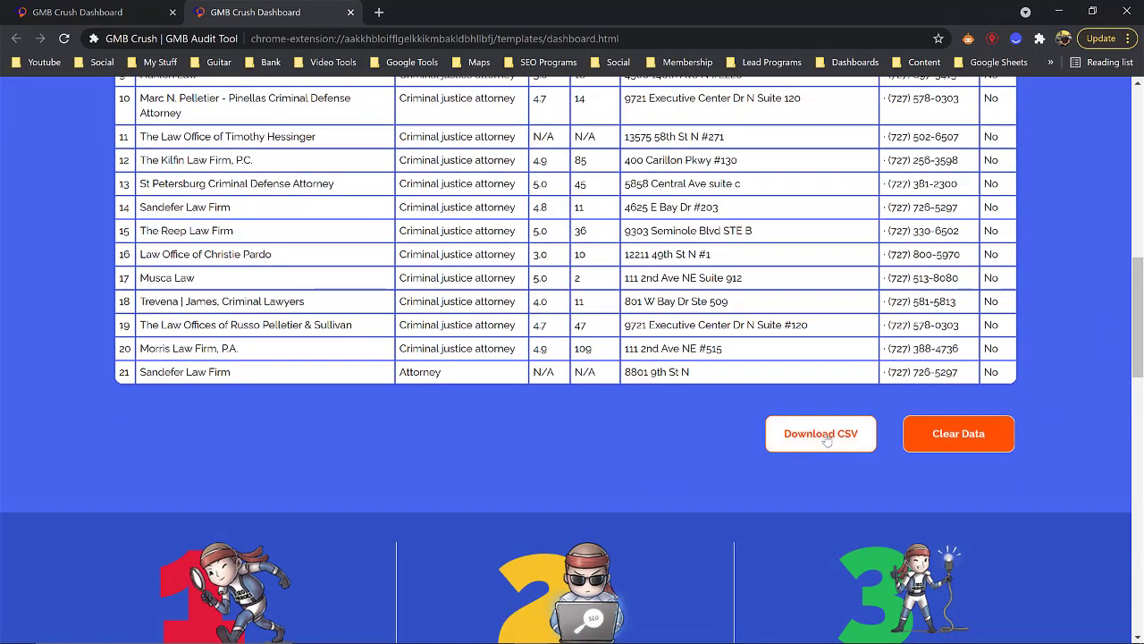
click(822, 436)
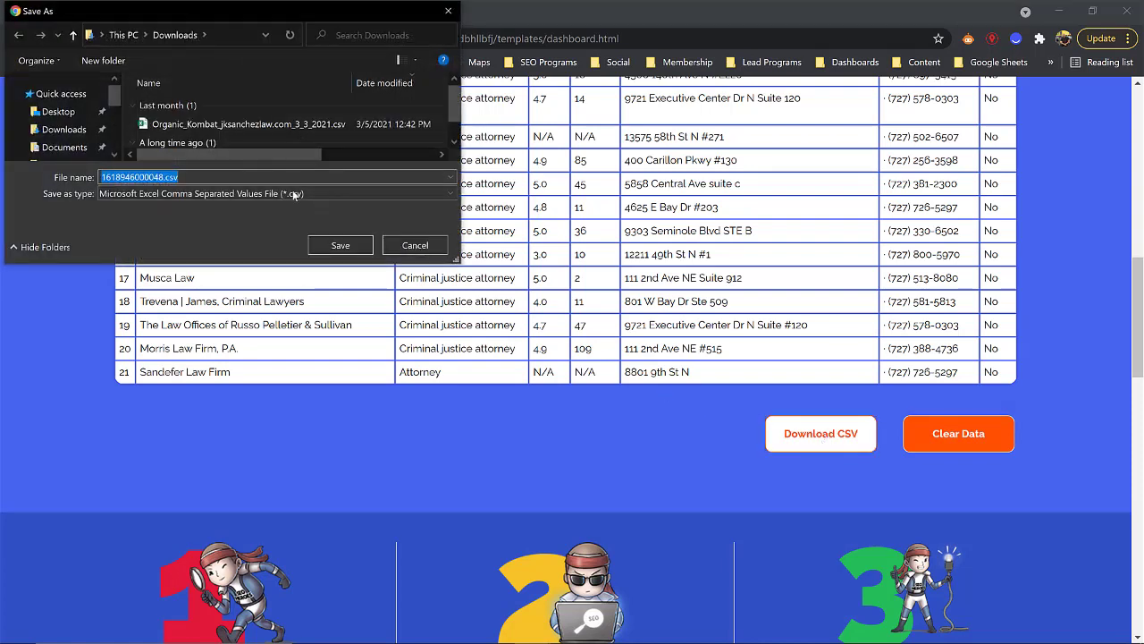
click(69, 113)
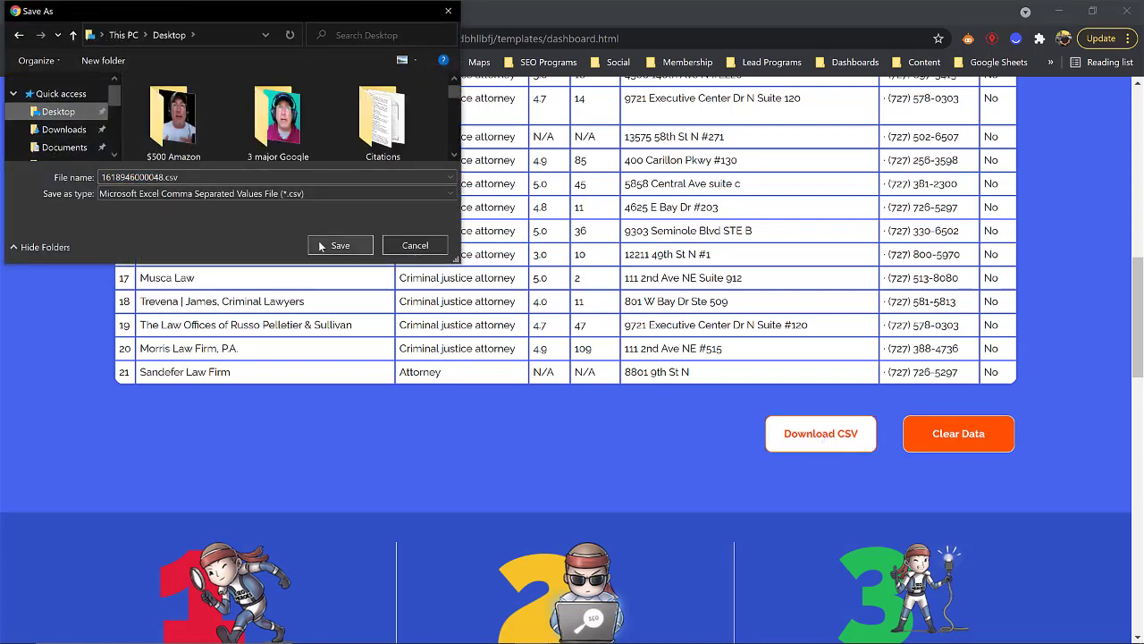
click(322, 246)
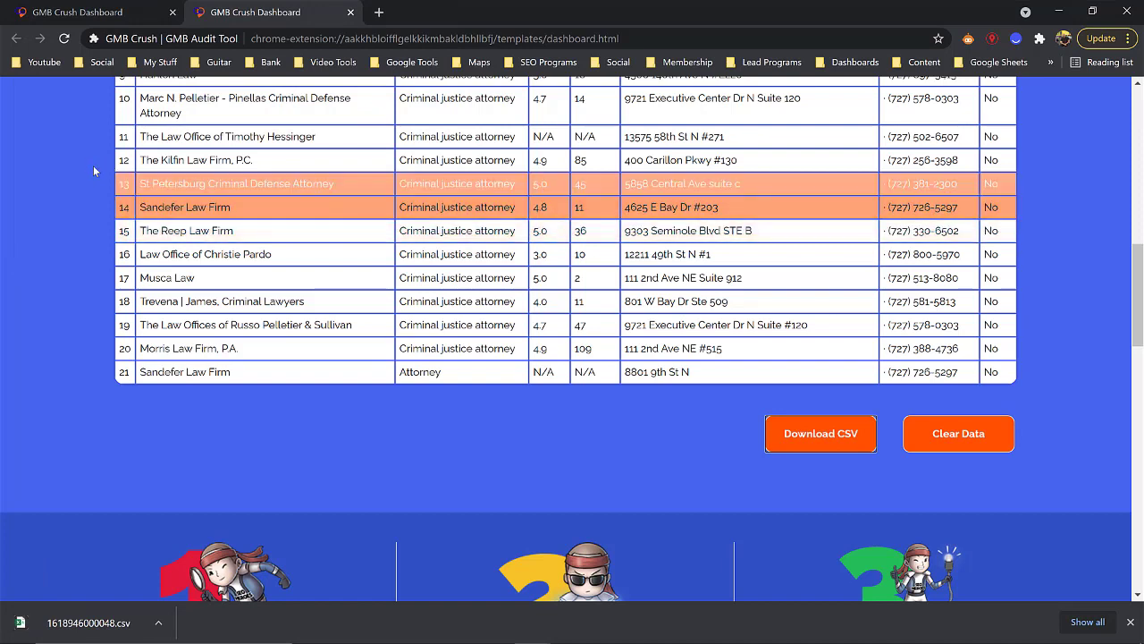
click(159, 625)
click(172, 534)
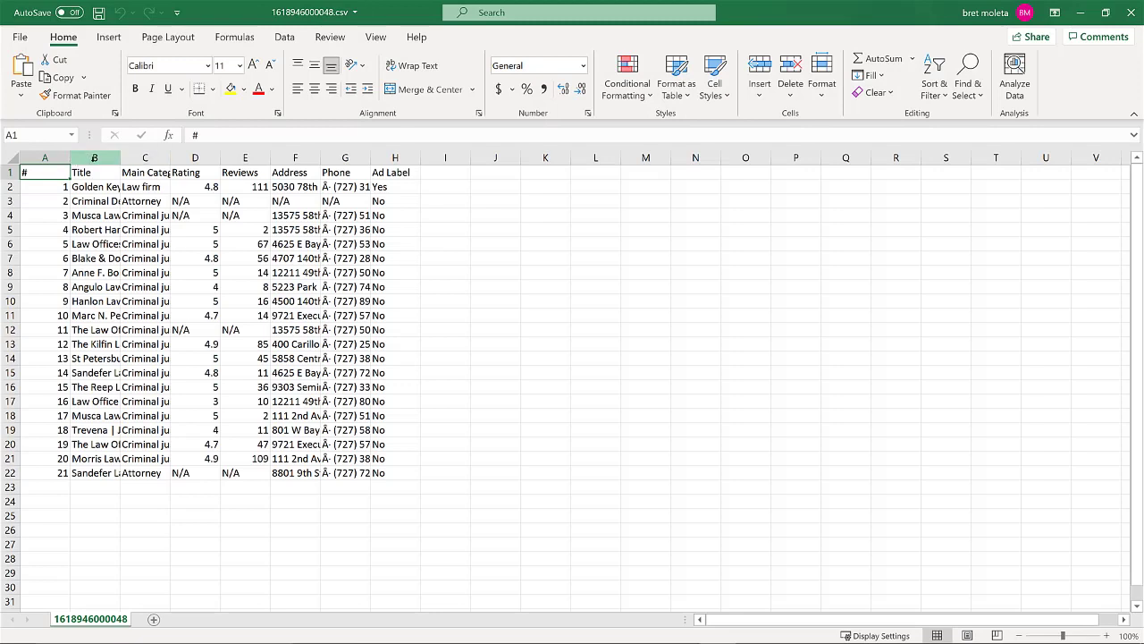
- Widen columns B and F so full competitor titles and street addresses show
drag(118, 158, 310, 158)
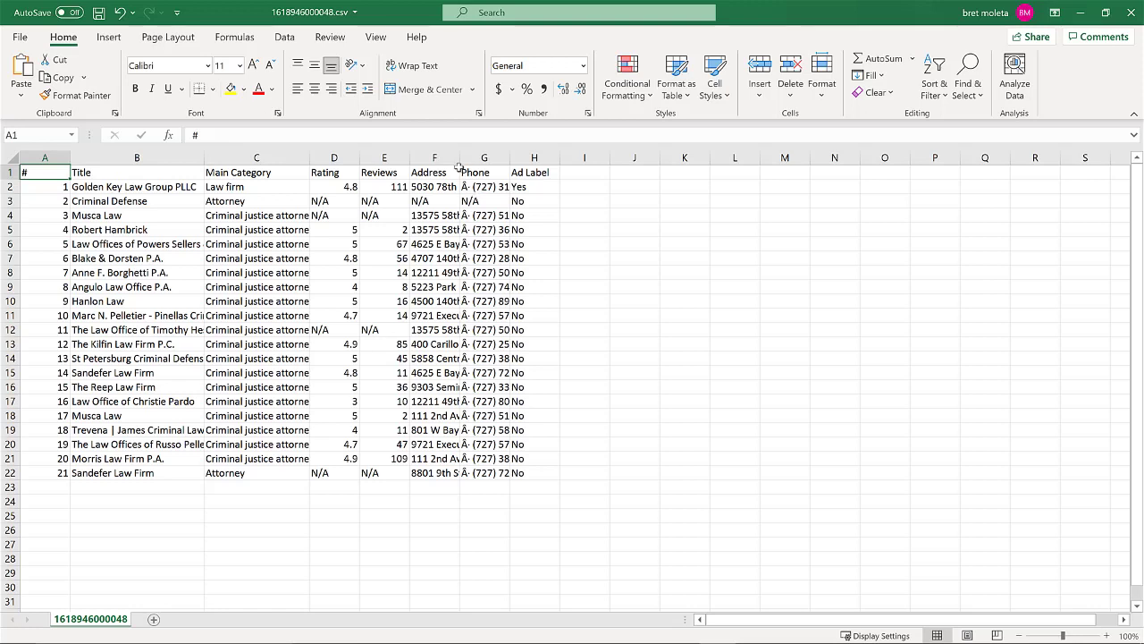
drag(459, 164, 507, 165)
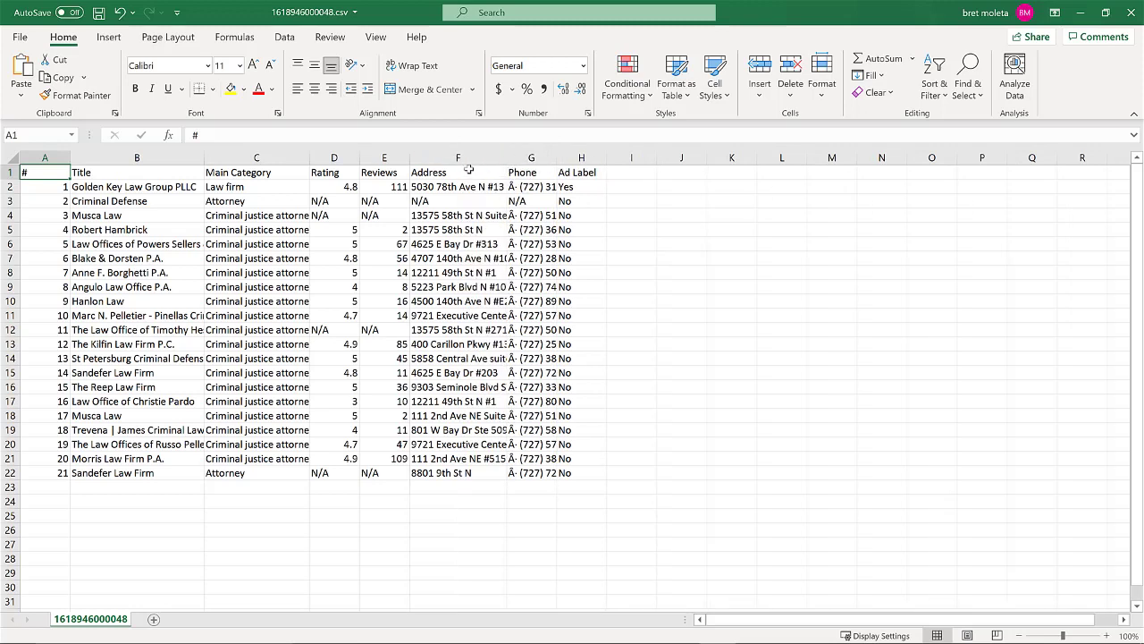
- Leave Excel for the top of the GMB Crush dashboard, with the description unhighlighted
click(1081, 13)
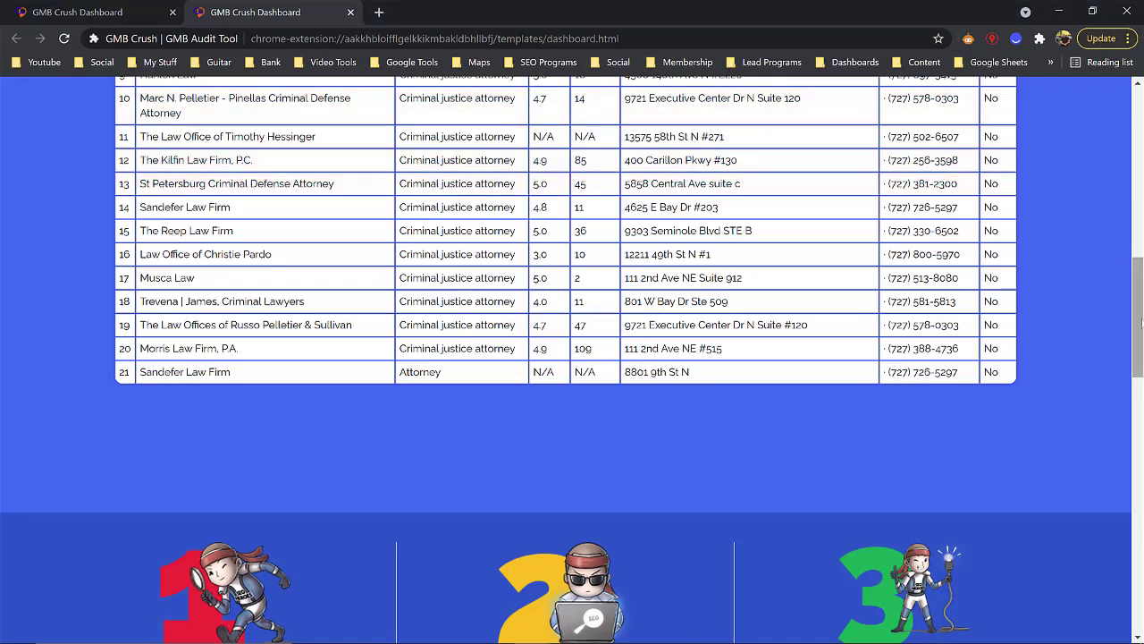
scroll(562, 333, up, 9)
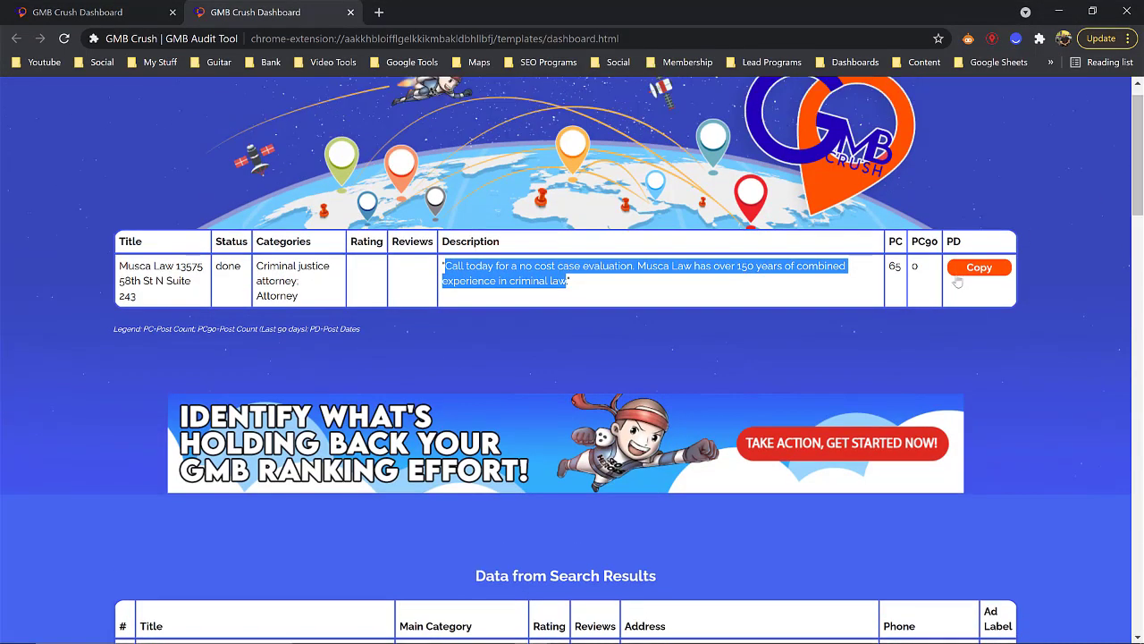
click(539, 337)
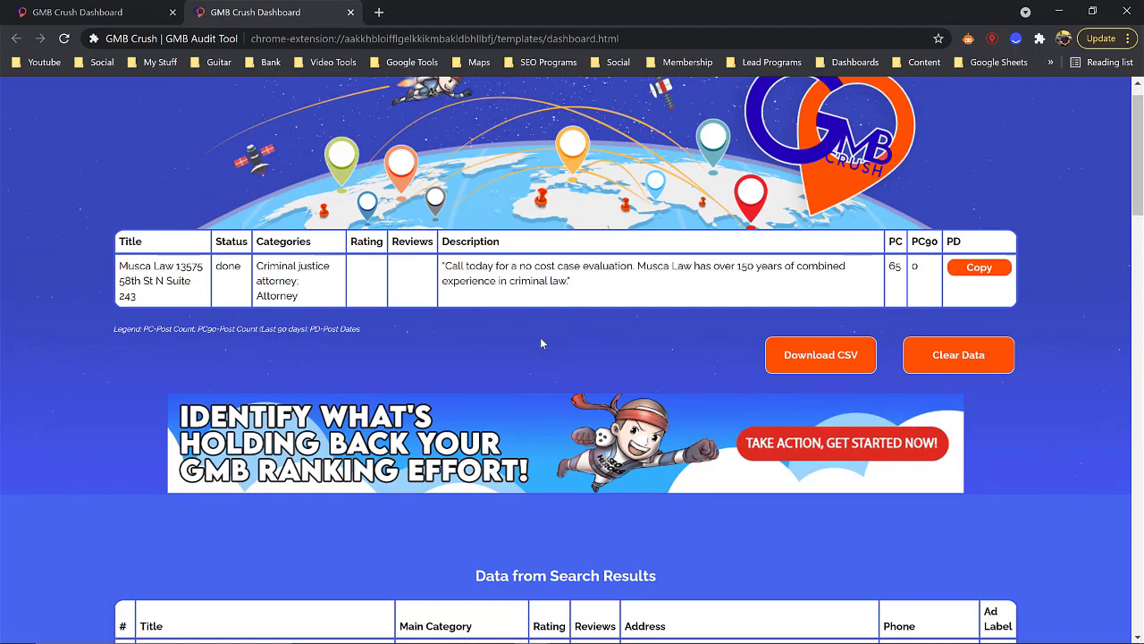